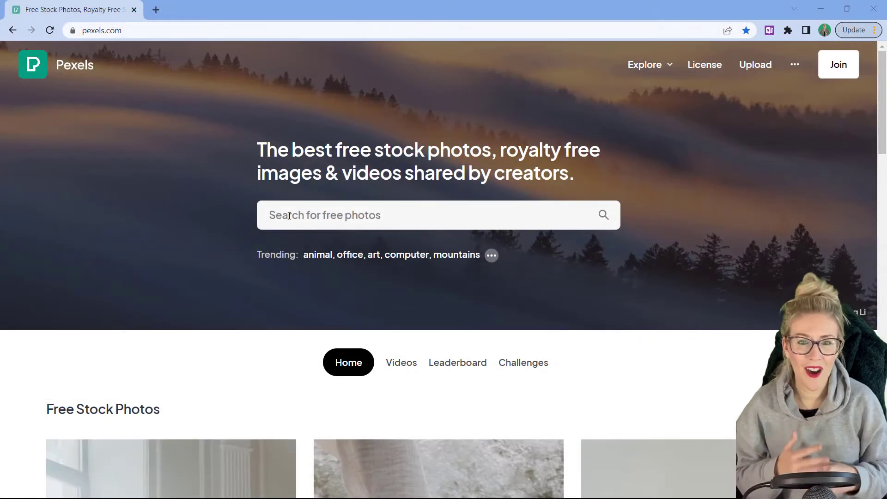
Search Pexels for 'jungle' and open the forest road photo from the results
left_click(289, 215)
type("jun")
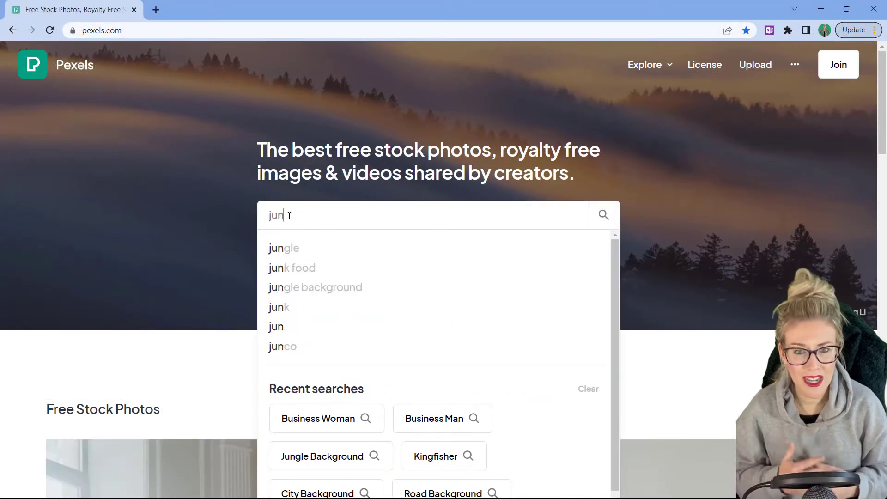
type("gle")
key("Return")
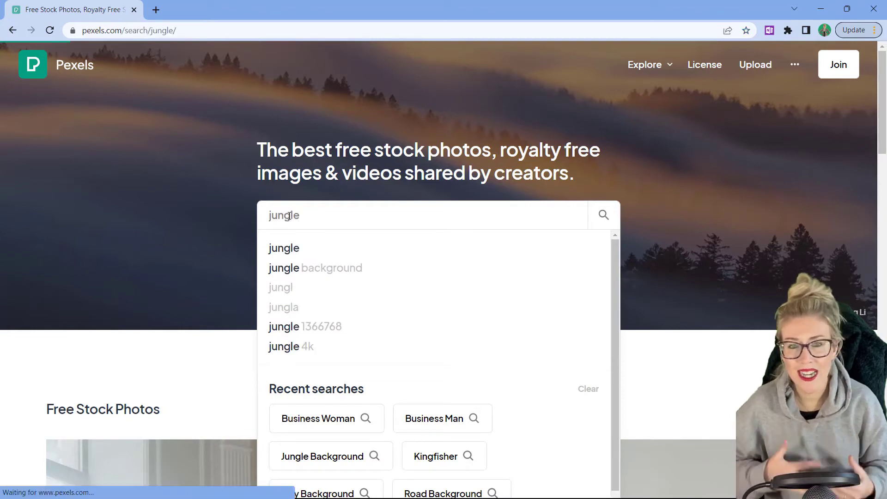
scroll(322, 211, "down", 7)
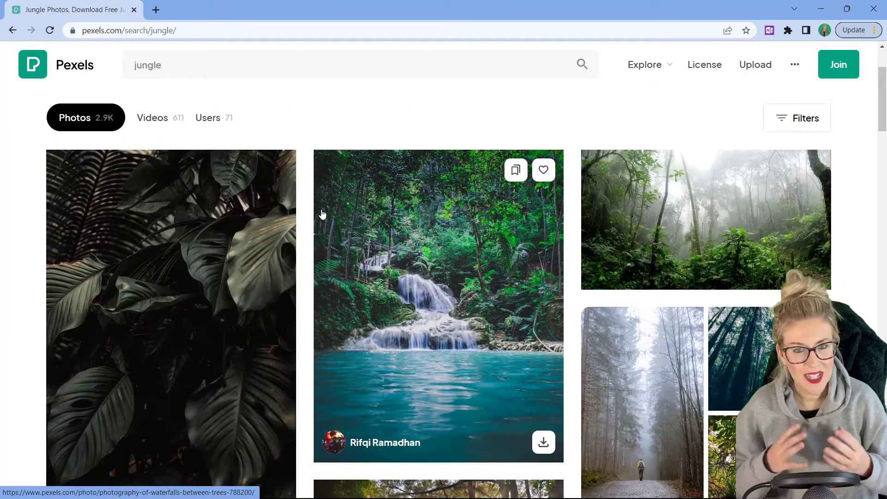
scroll(322, 215, "down", 9)
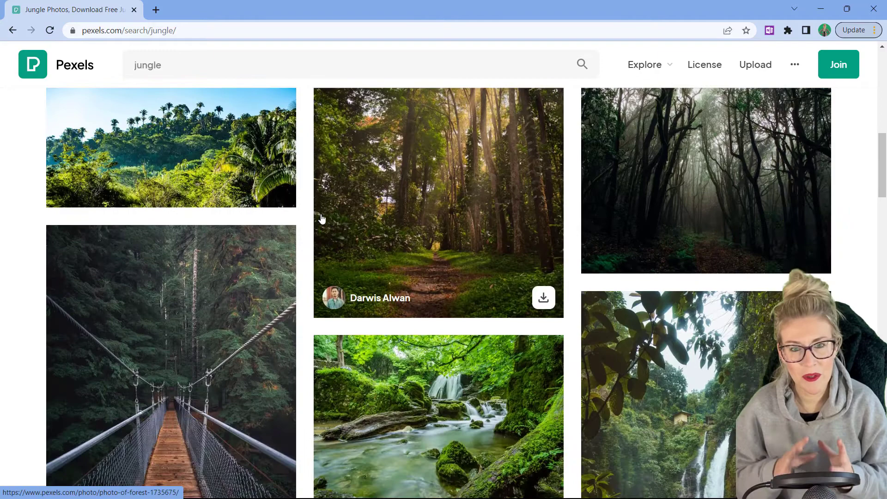
scroll(322, 219, "down", 11)
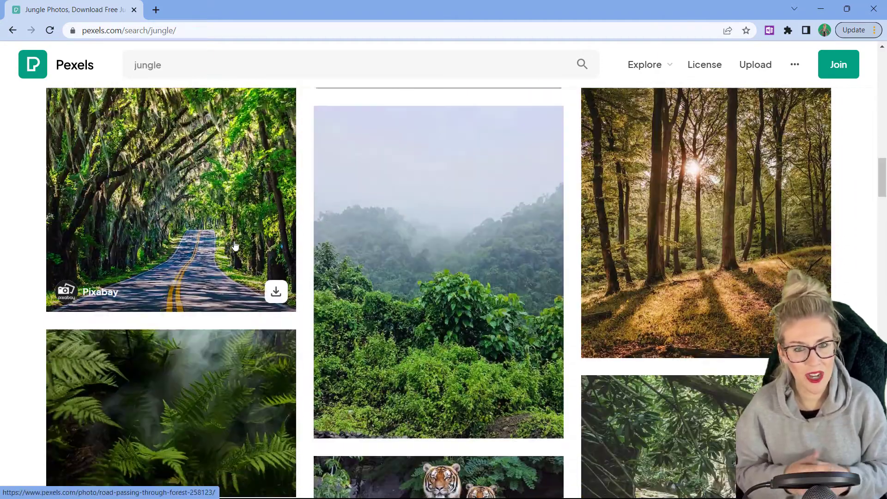
left_click(235, 246)
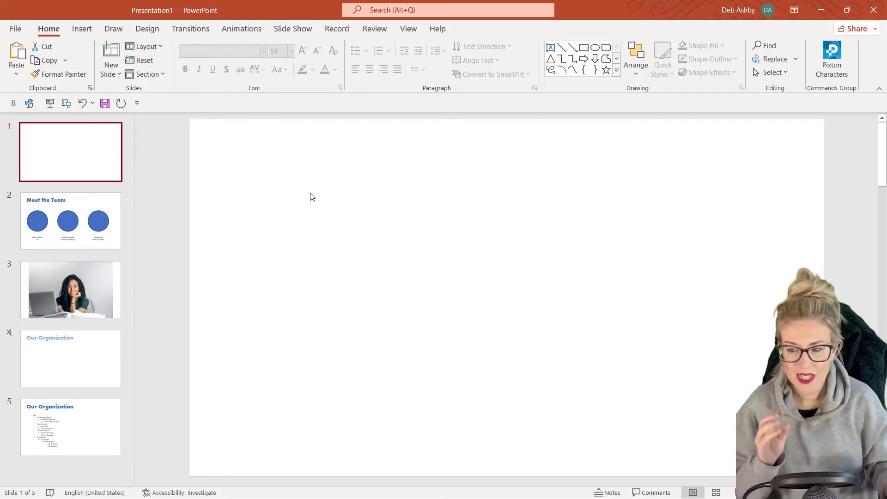
Insert the downloaded Pexels forest JPG from the Downloads folder onto slide 1
left_click(82, 29)
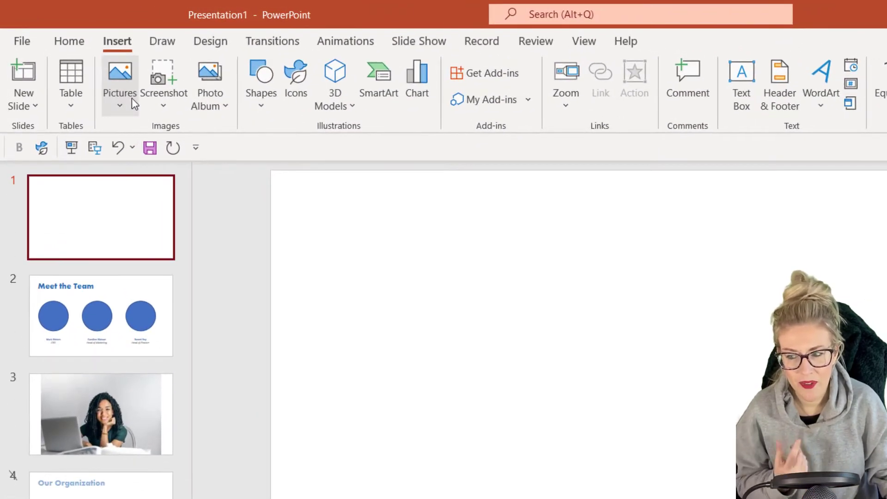
left_click(97, 73)
left_click(159, 150)
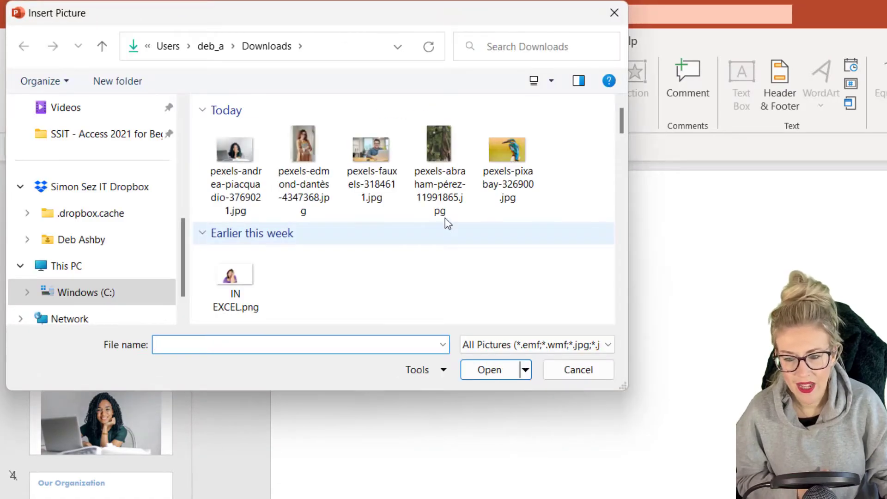
left_click(440, 148)
left_click(489, 370)
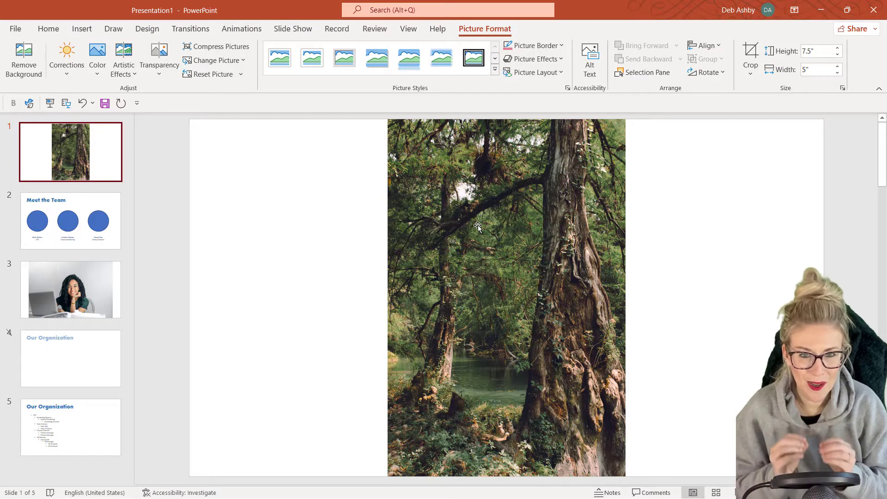
left_click(476, 226)
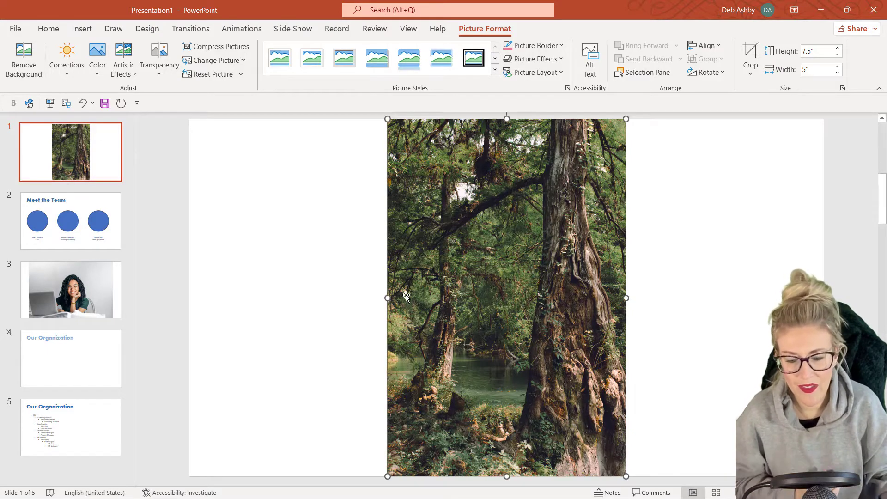
left_click_drag(389, 298, 184, 298)
left_click_drag(626, 297, 823, 299)
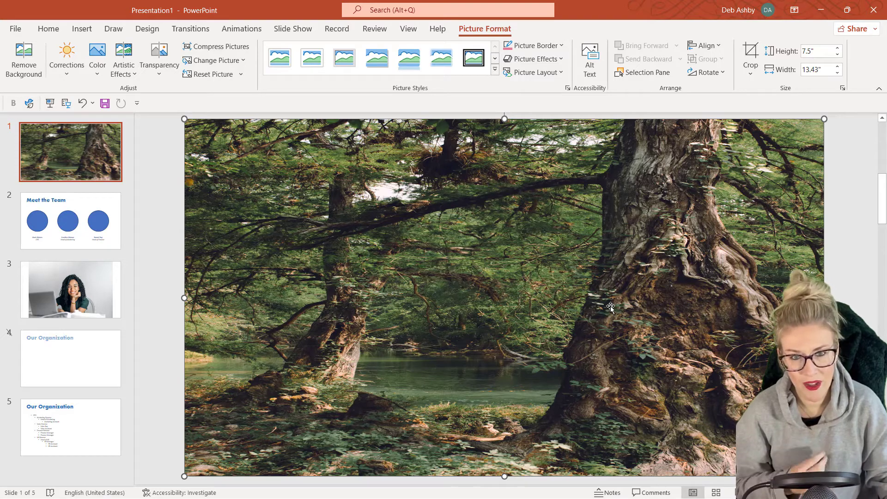
key("ctrl+z")
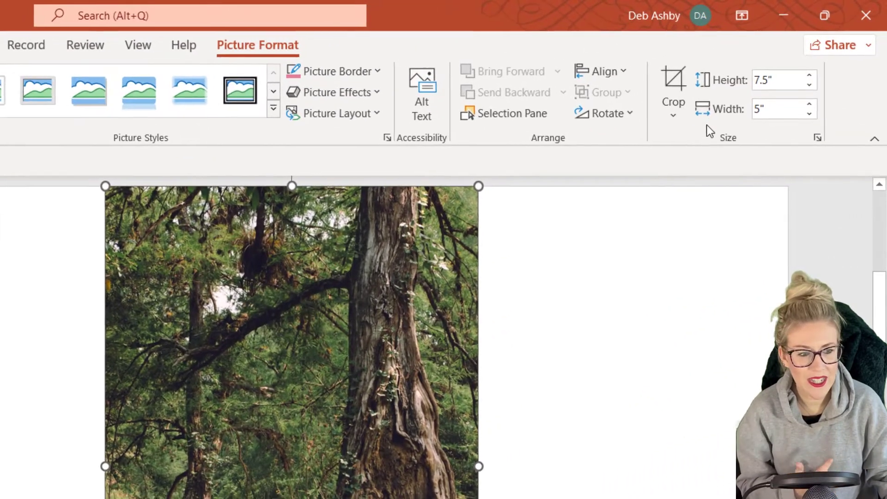
Set the forest photo's crop to Fill and stretch its crop edges to both slide edges
left_click(672, 116)
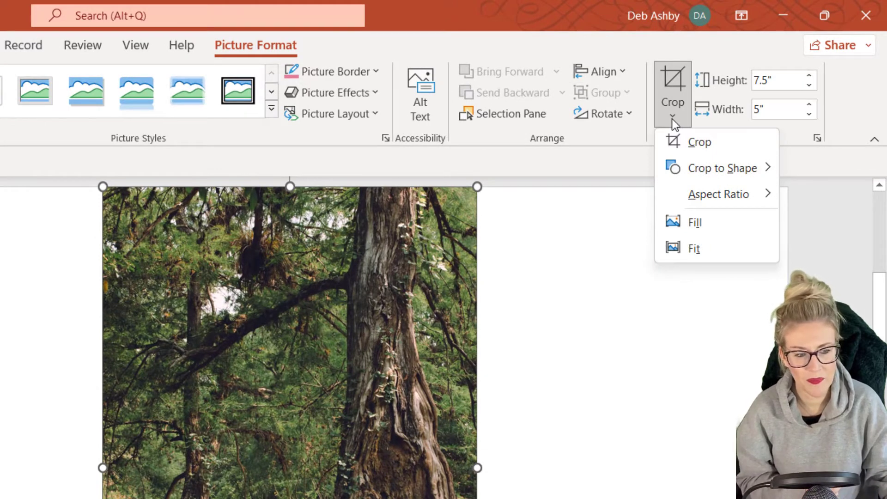
left_click(698, 217)
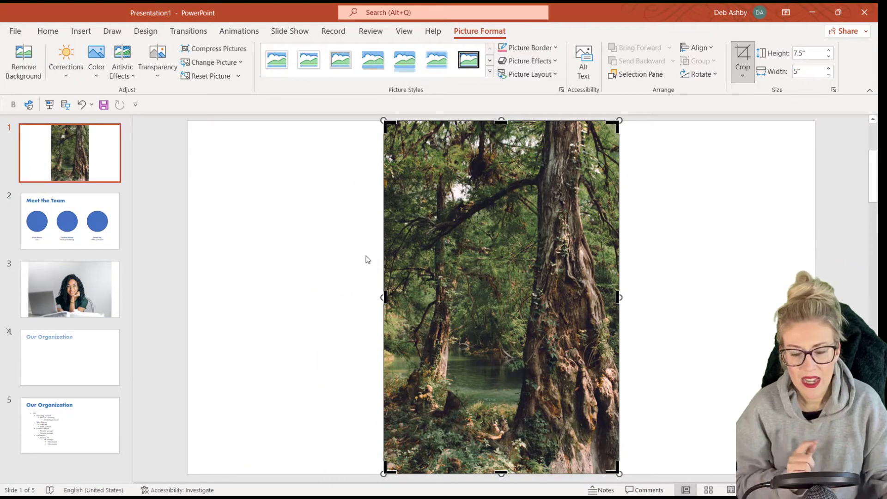
left_click_drag(384, 297, 199, 290)
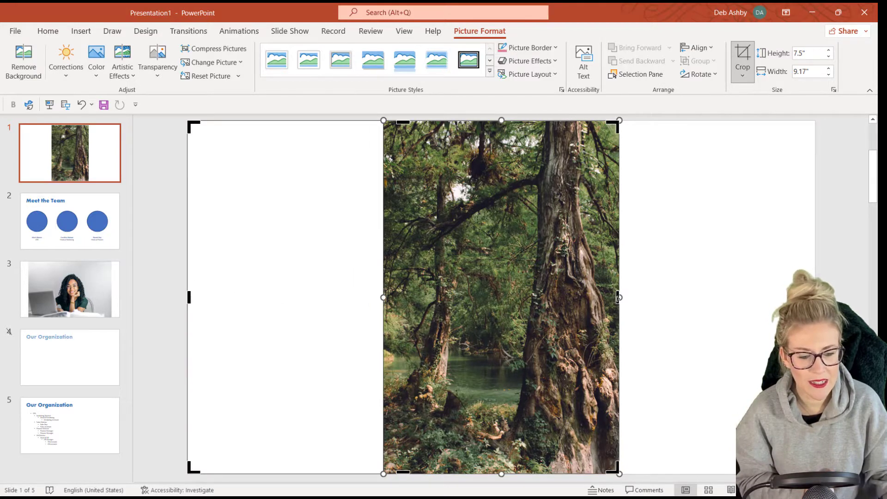
left_click_drag(618, 299, 816, 296)
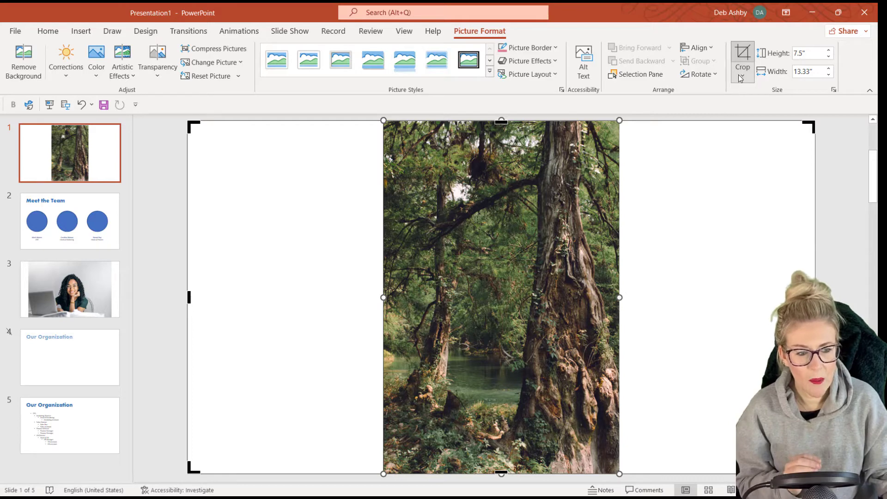
Re-apply Fill to the widened crop, reposition the forest photo inside it, and finish cropping
left_click(741, 76)
left_click(756, 142)
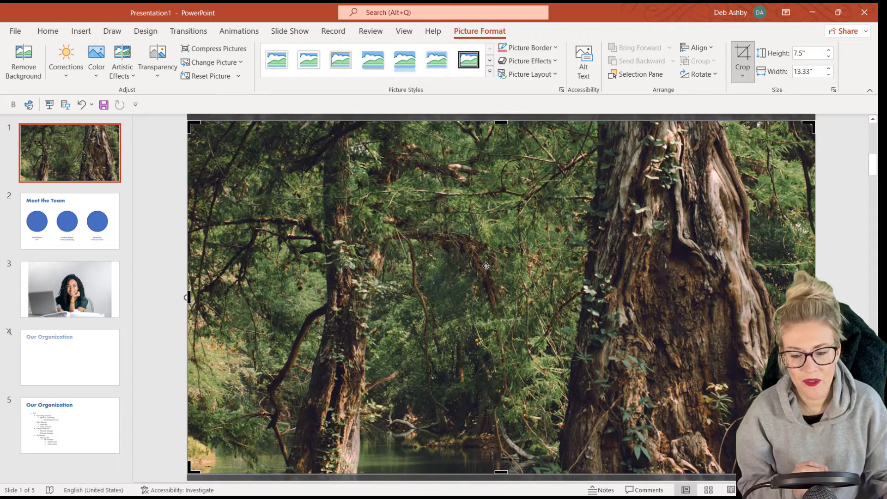
key("Escape")
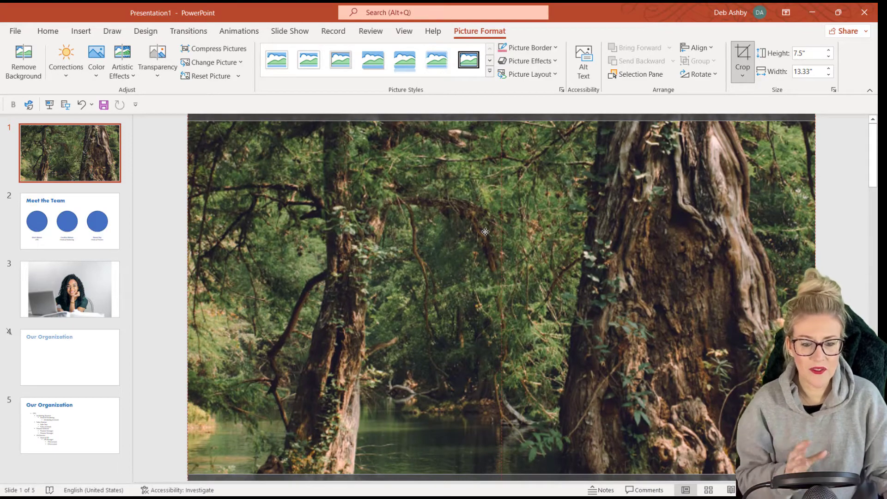
left_click_drag(485, 232, 485, 227)
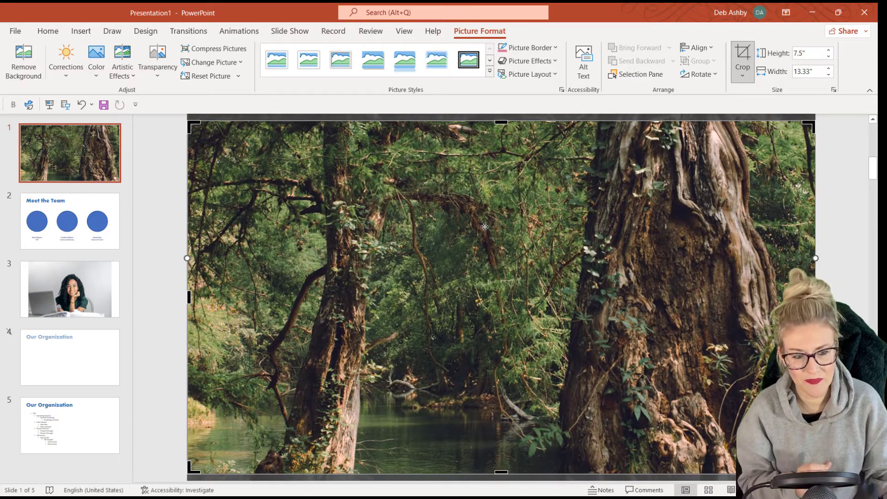
left_click_drag(485, 226, 504, 255)
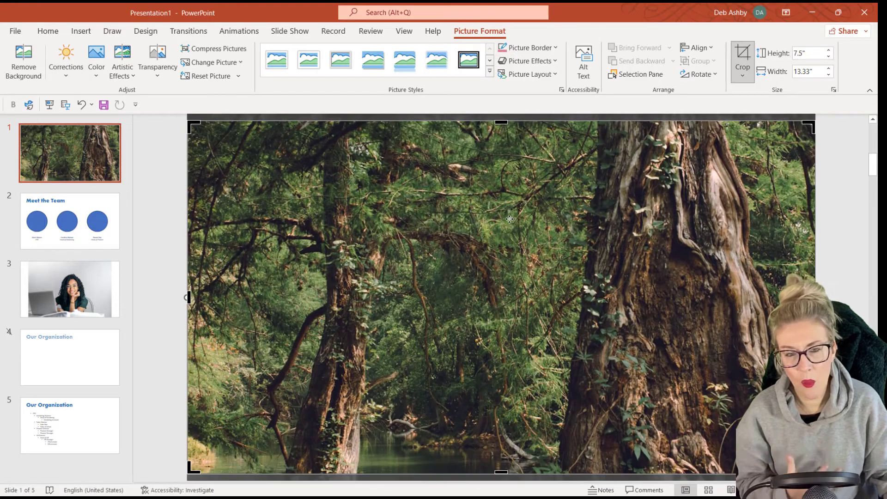
left_click(744, 50)
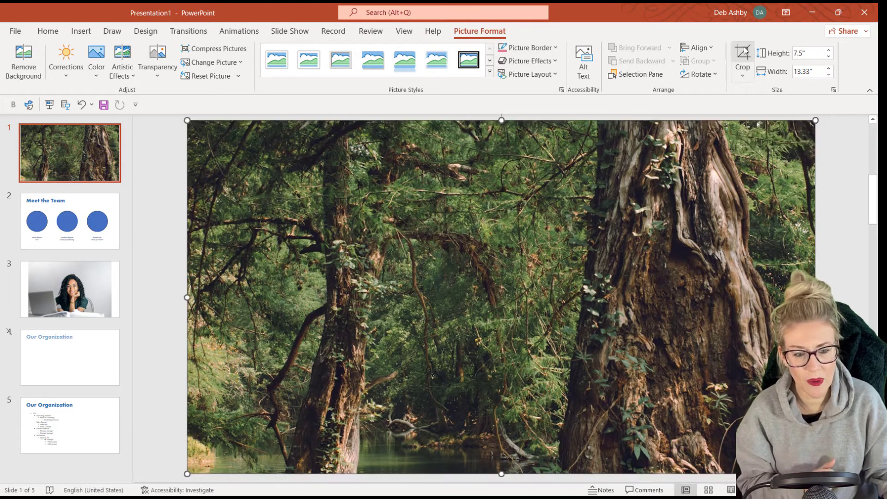
left_click(841, 211)
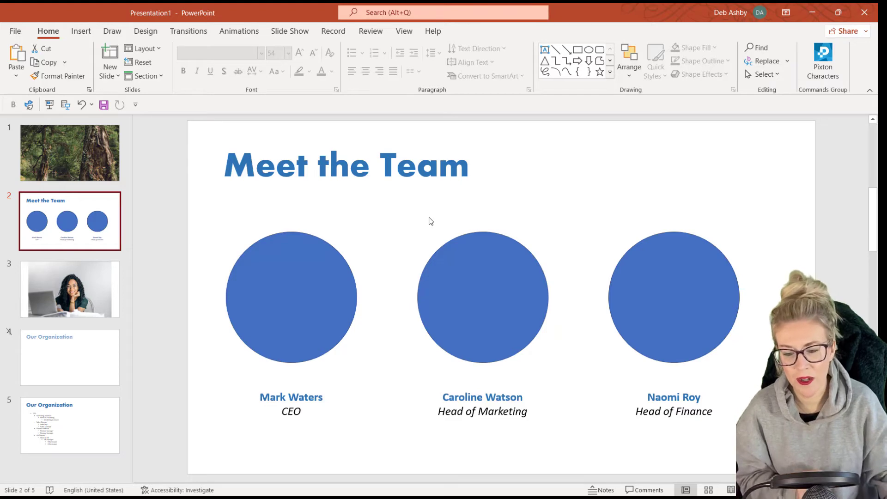
Open Format Shape for the left CEO circle and choose Picture or texture fill
left_click(297, 269)
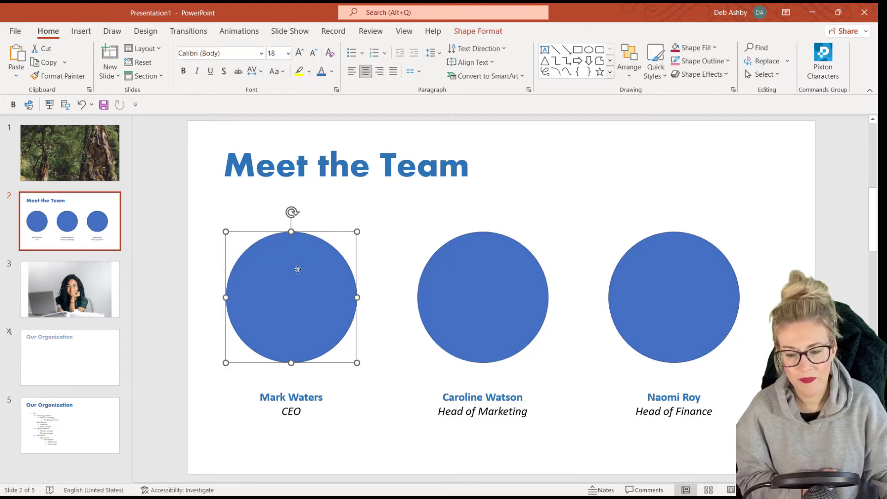
right_click(298, 269)
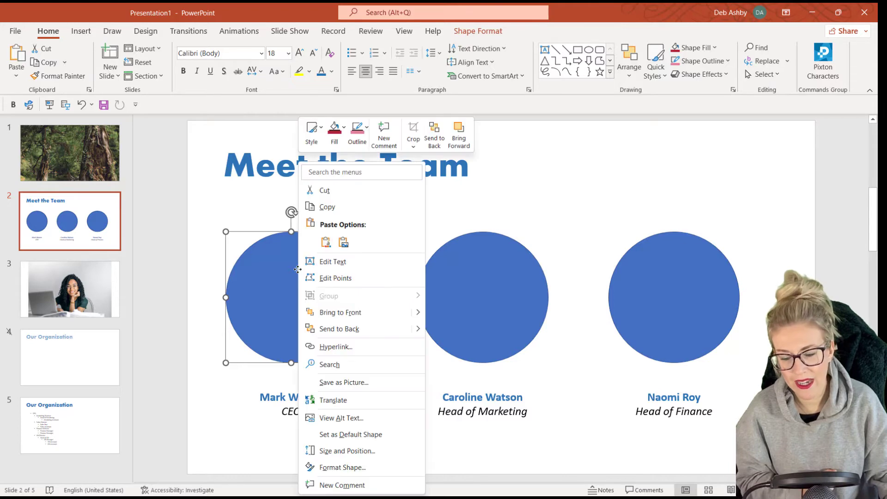
left_click(346, 467)
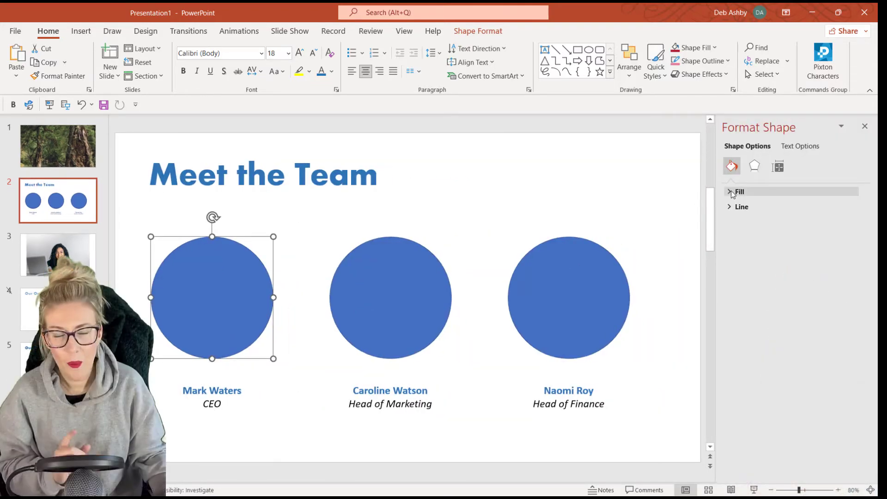
left_click(732, 193)
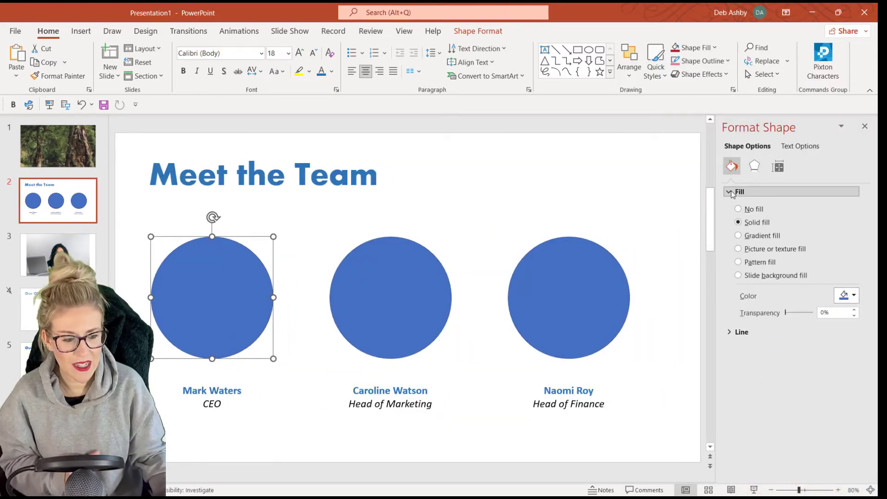
left_click(738, 249)
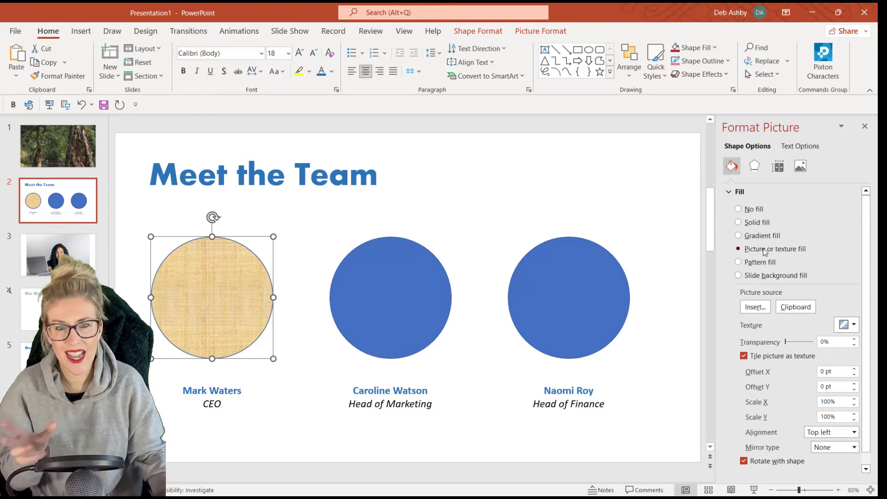
Fill the circle with the pexels-fauxels photo of a man smiling at a laptop
left_click(754, 307)
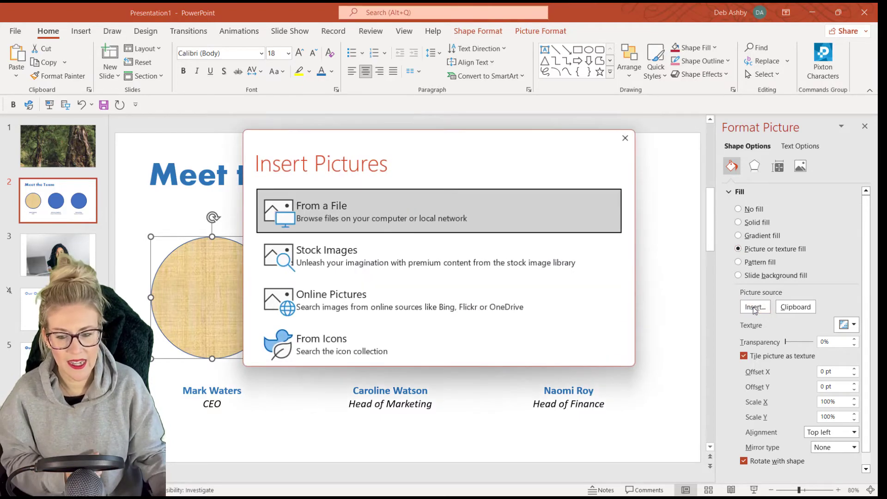
left_click(471, 215)
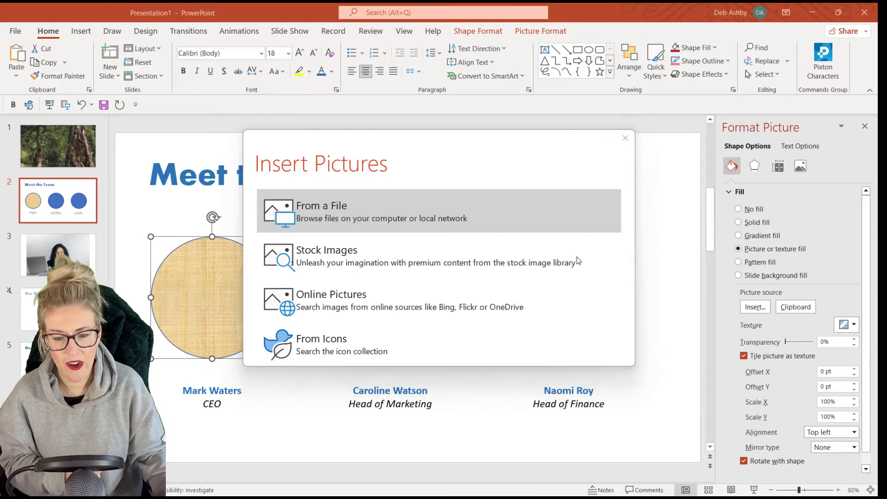
left_click(257, 105)
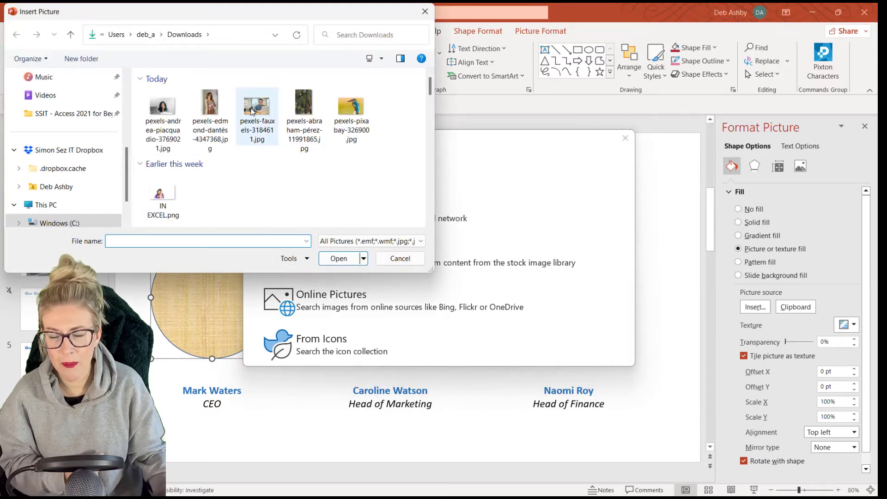
left_click(338, 258)
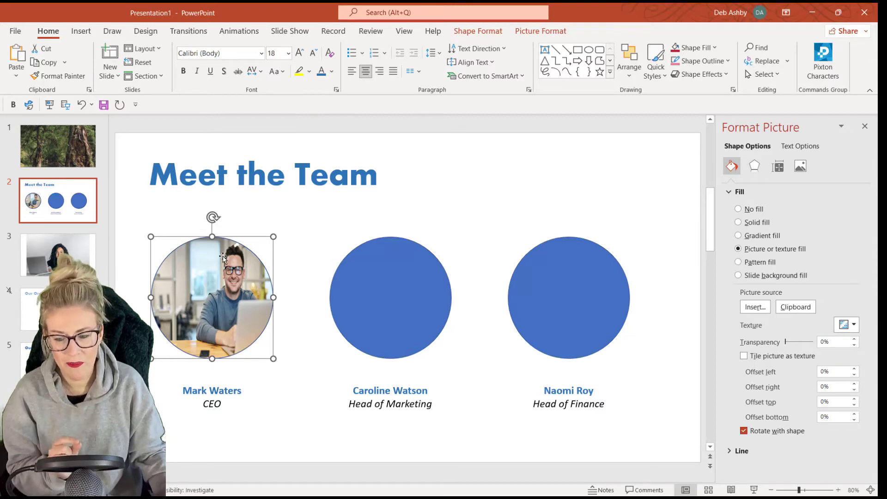
Crop the CEO's photo to Fill, enlarging and shifting it so his face is centred in the circle
left_click(540, 31)
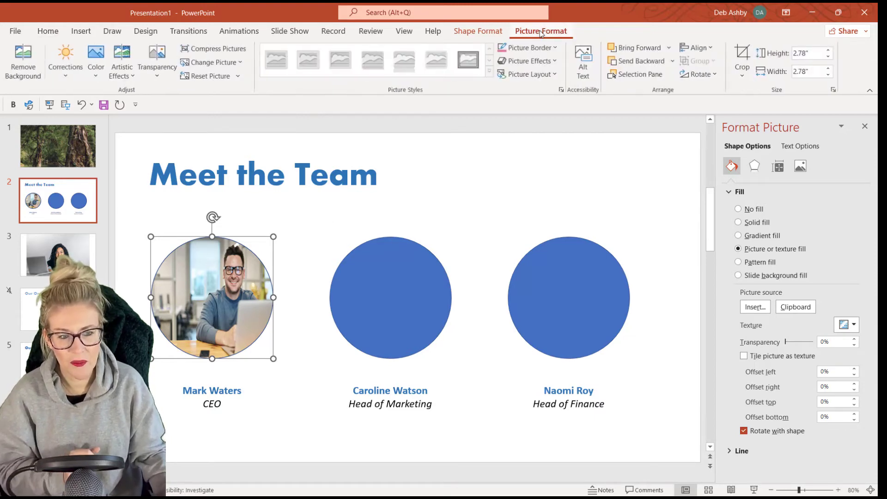
left_click(742, 77)
left_click(757, 137)
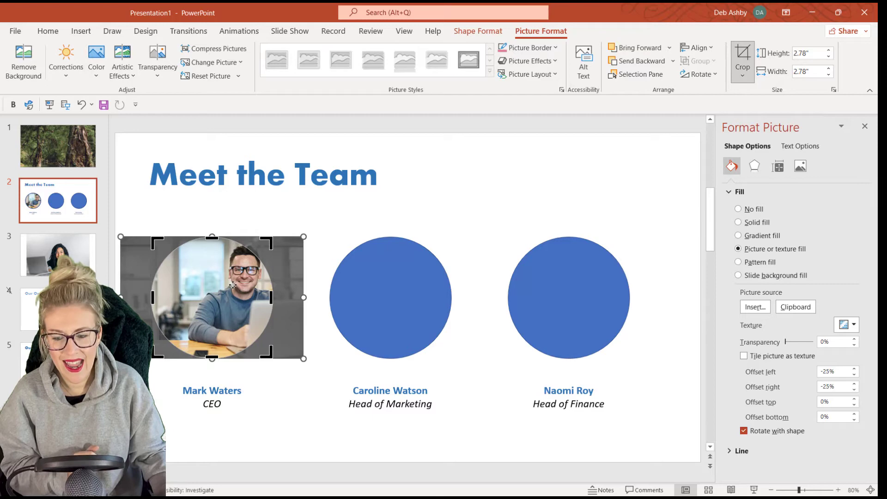
left_click_drag(232, 285, 207, 285)
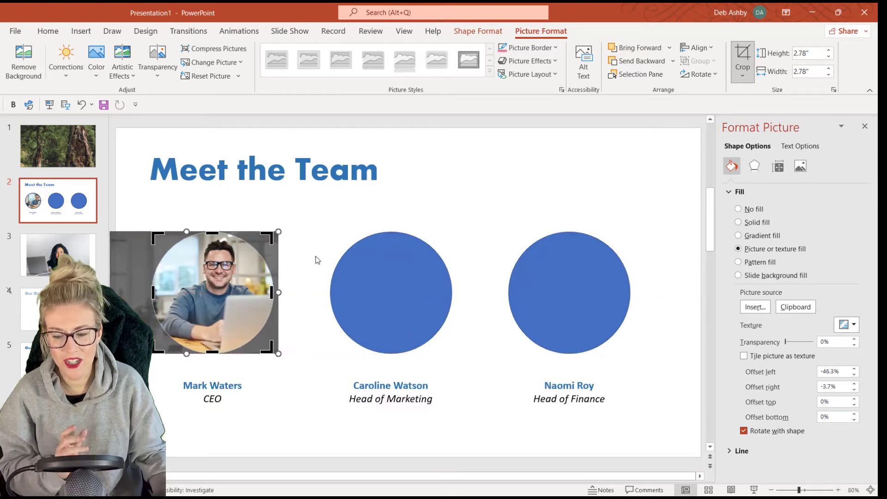
left_click_drag(278, 231, 308, 212)
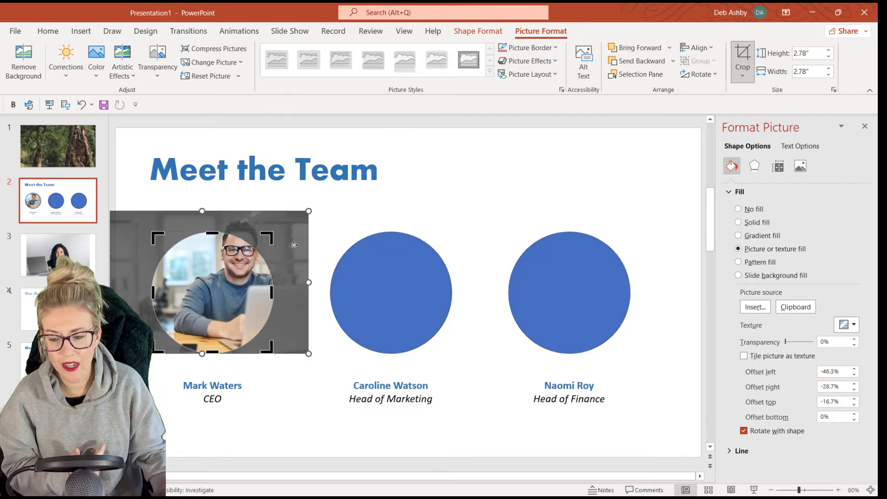
left_click_drag(241, 271, 215, 292)
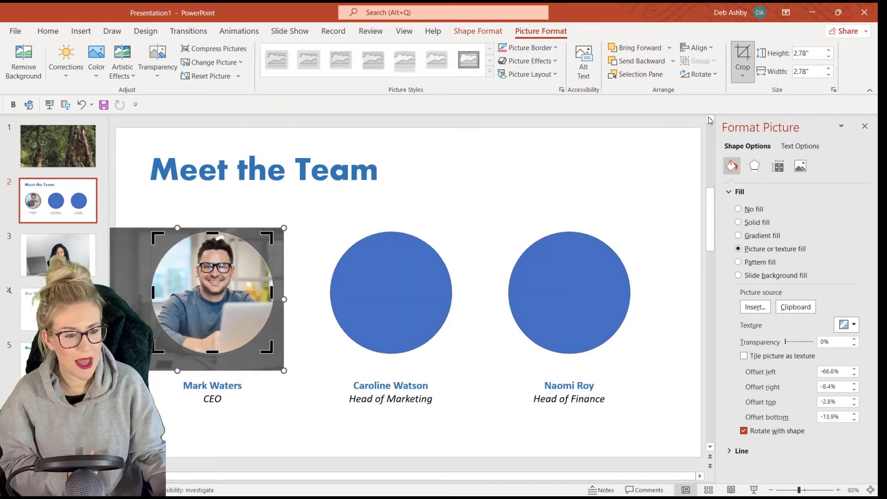
left_click(742, 52)
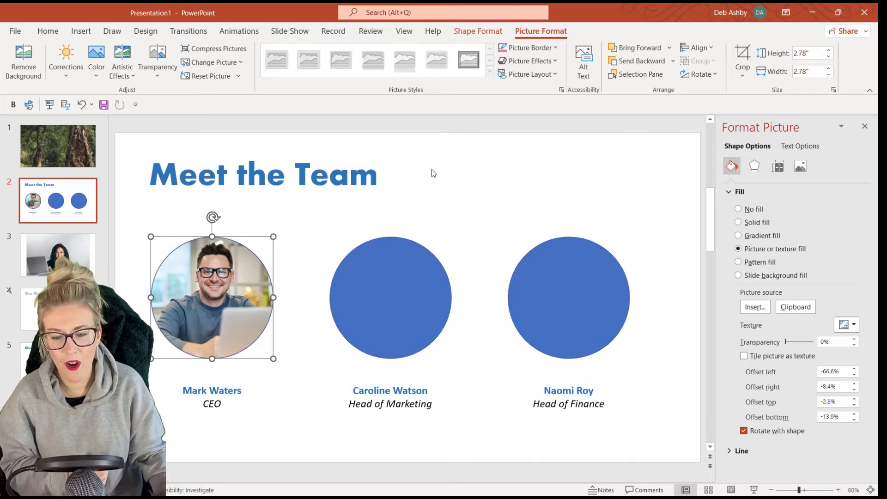
left_click(421, 180)
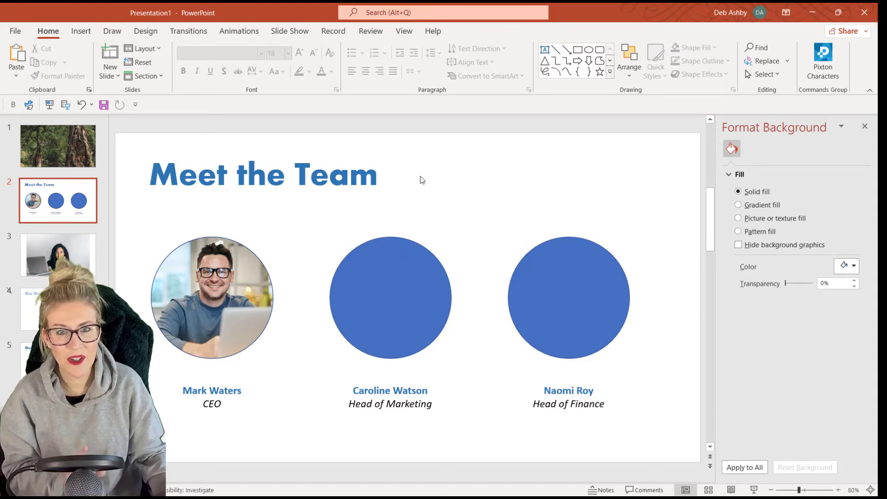
Select the Head of Marketing circle, then go to slide 3 with the woman's portrait
left_click(375, 286)
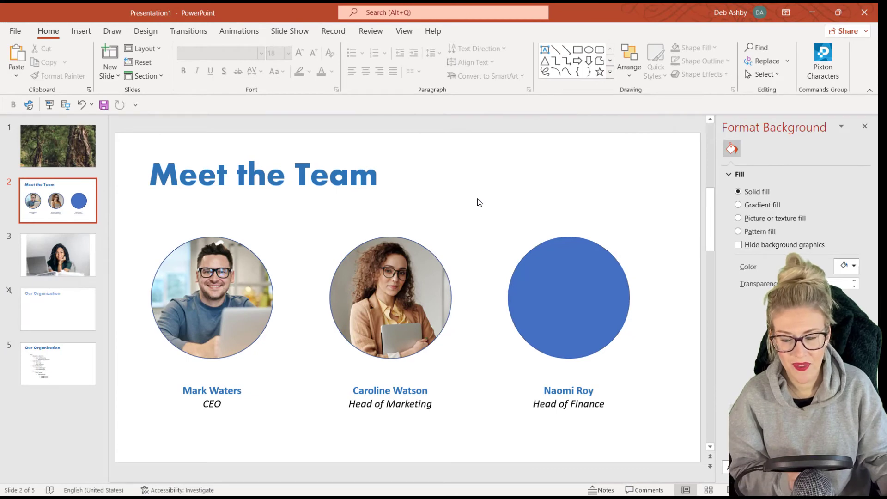
left_click(56, 260)
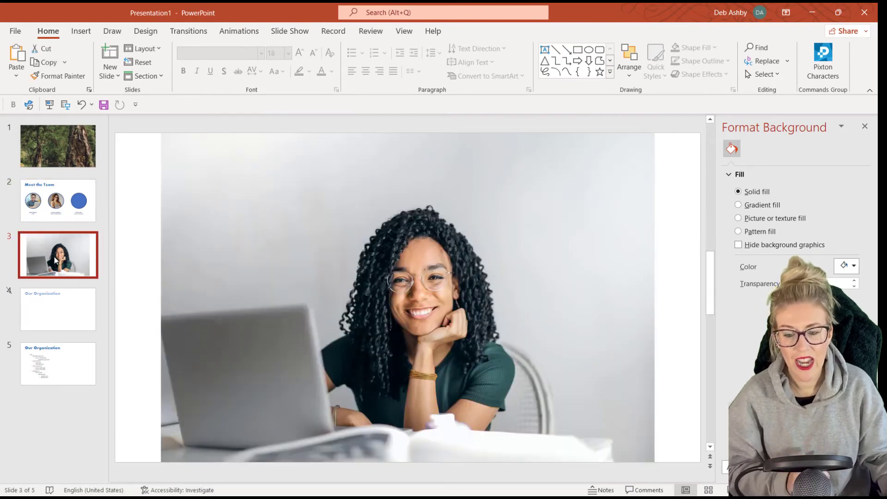
Copy the slide 3 photo and apply it from the Clipboard as the Head of Finance circle's picture fill
left_click(396, 203)
key("ctrl+c")
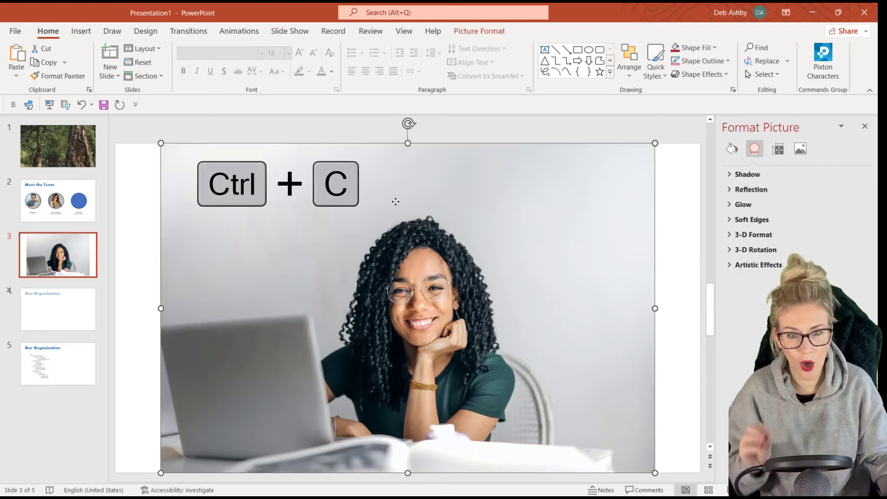
left_click(84, 198)
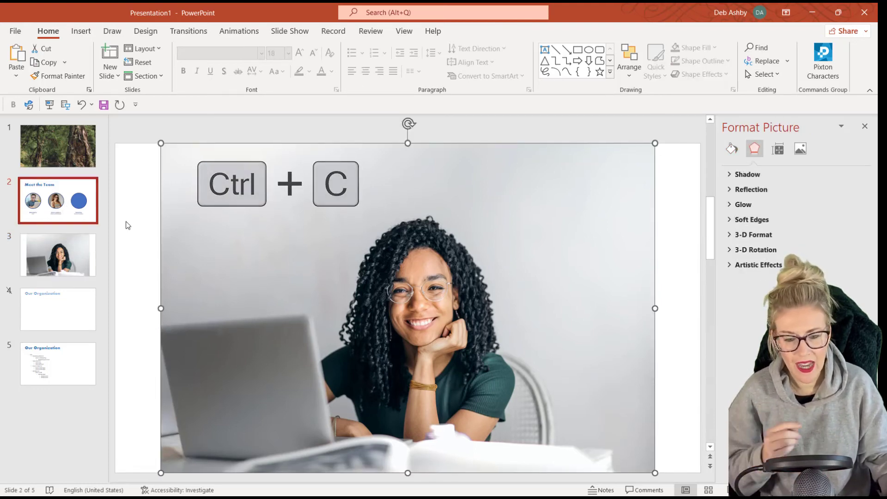
left_click(562, 280)
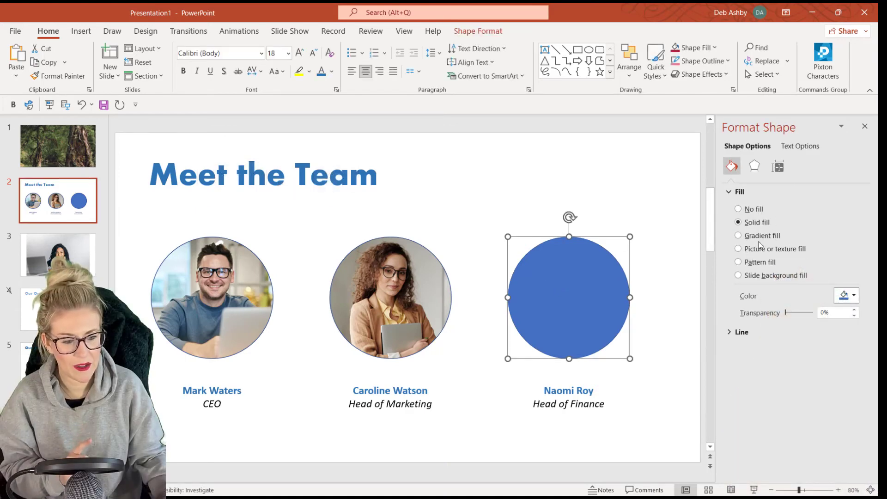
left_click(751, 249)
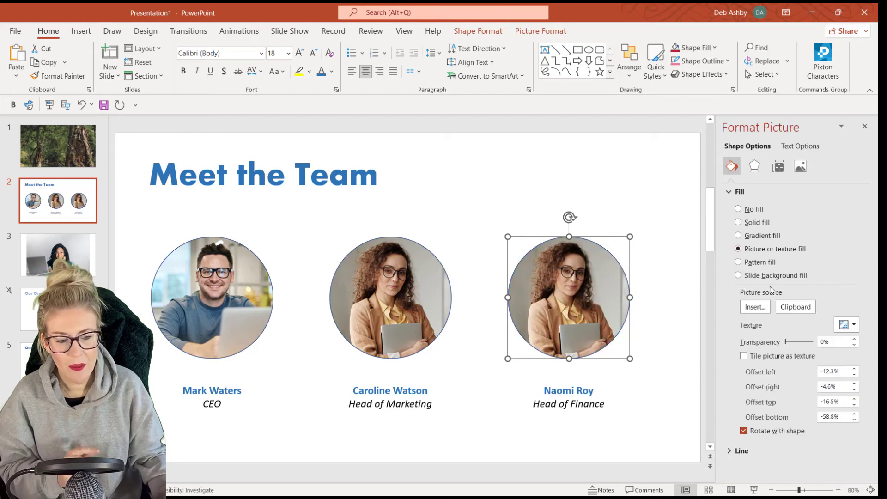
left_click(796, 307)
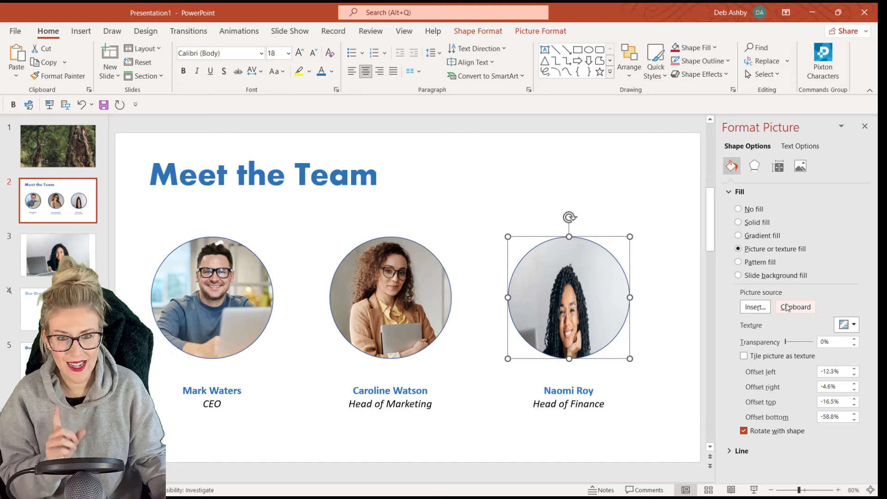
Crop the Head of Finance photo to Fill, enlarging and shifting it to centre her face
left_click(540, 31)
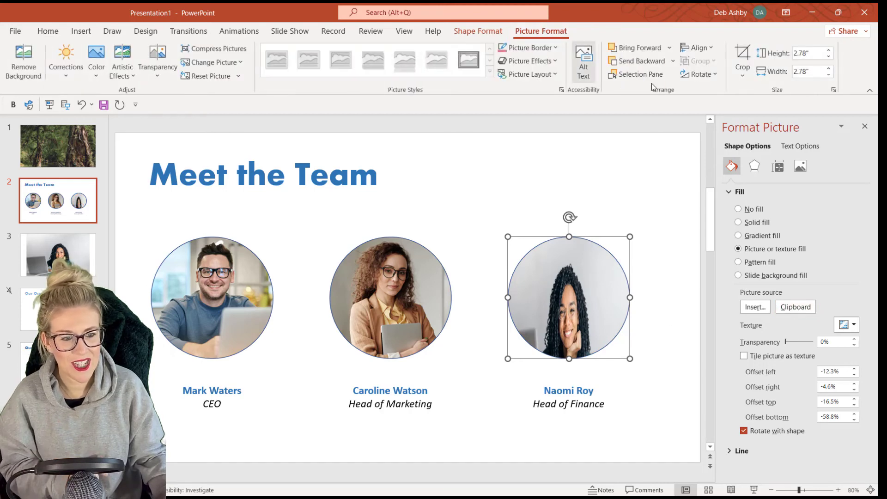
left_click(742, 75)
left_click(753, 140)
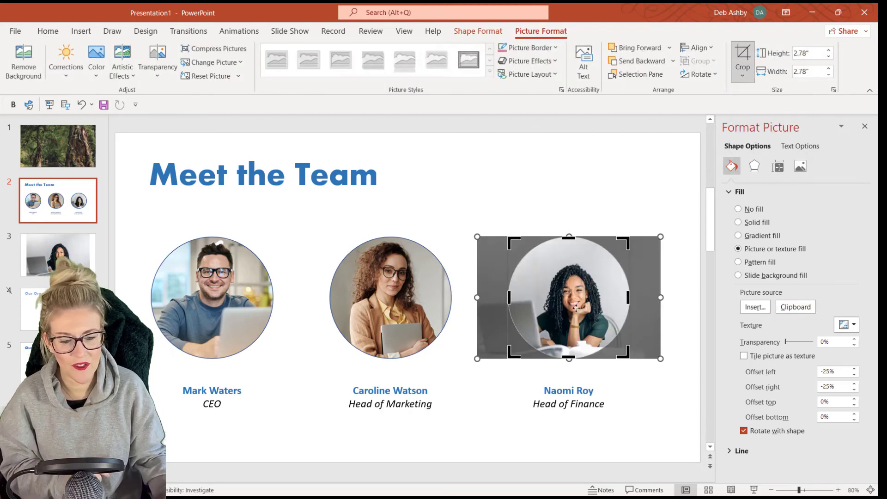
left_click_drag(575, 308, 570, 309)
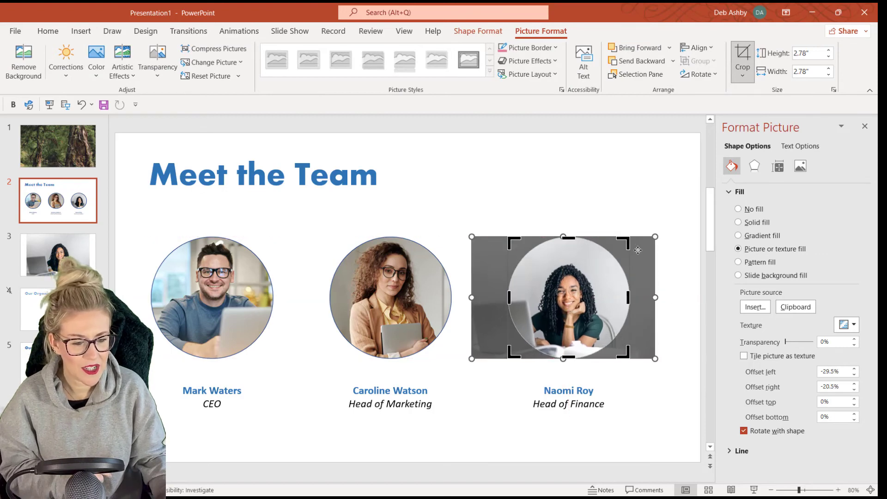
left_click_drag(655, 236, 697, 209)
left_click_drag(616, 285, 584, 286)
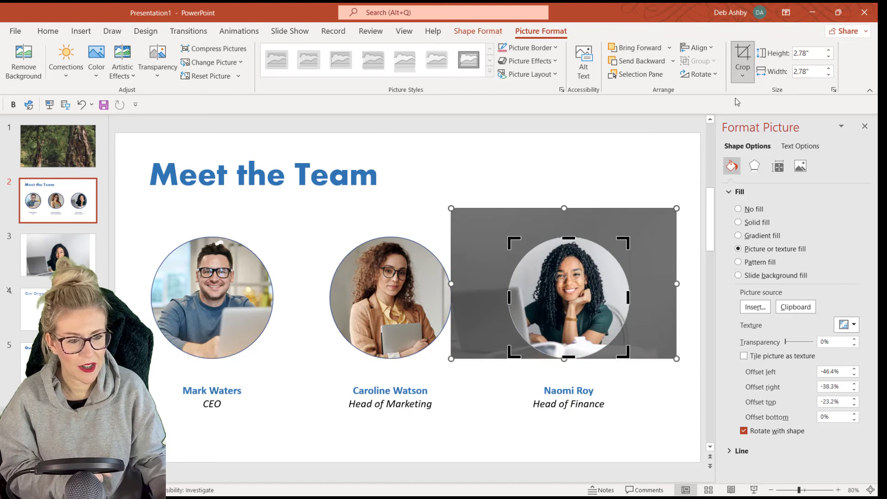
left_click(742, 60)
left_click(469, 183)
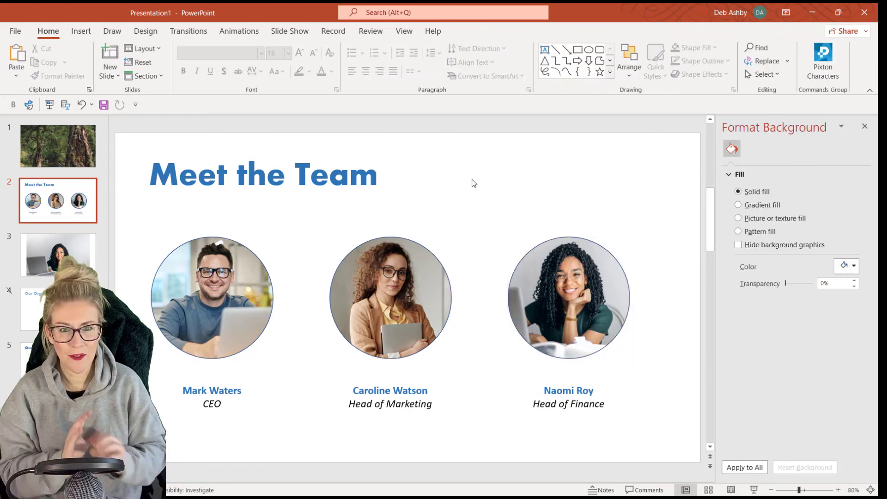